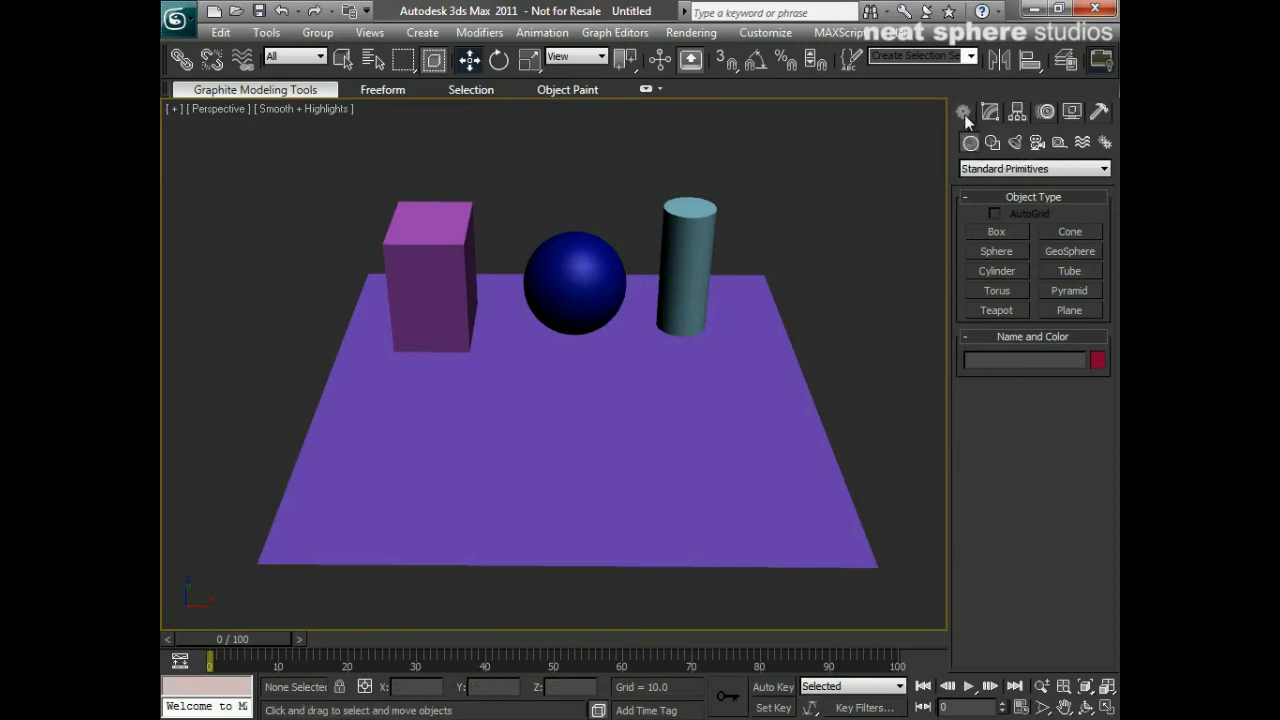
# Step: Browse the Stairs object category, then return to Standard Primitives
pyautogui.click(993, 170)
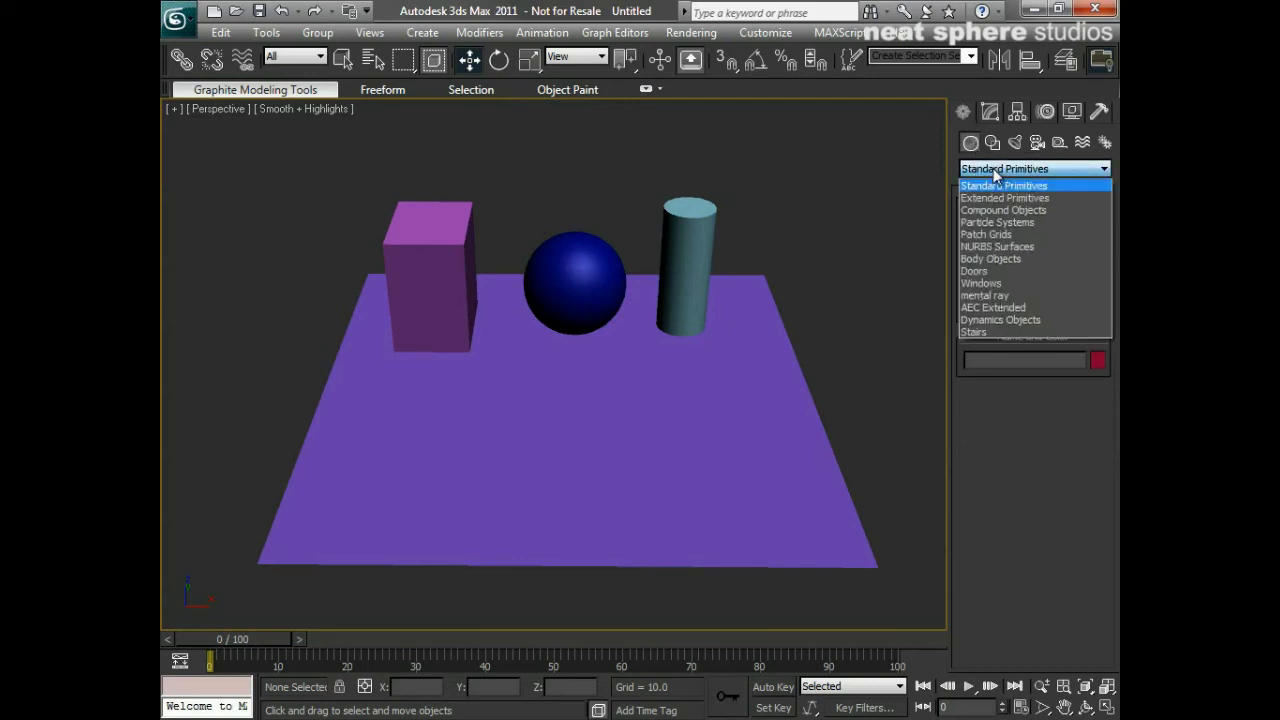
pyautogui.click(980, 331)
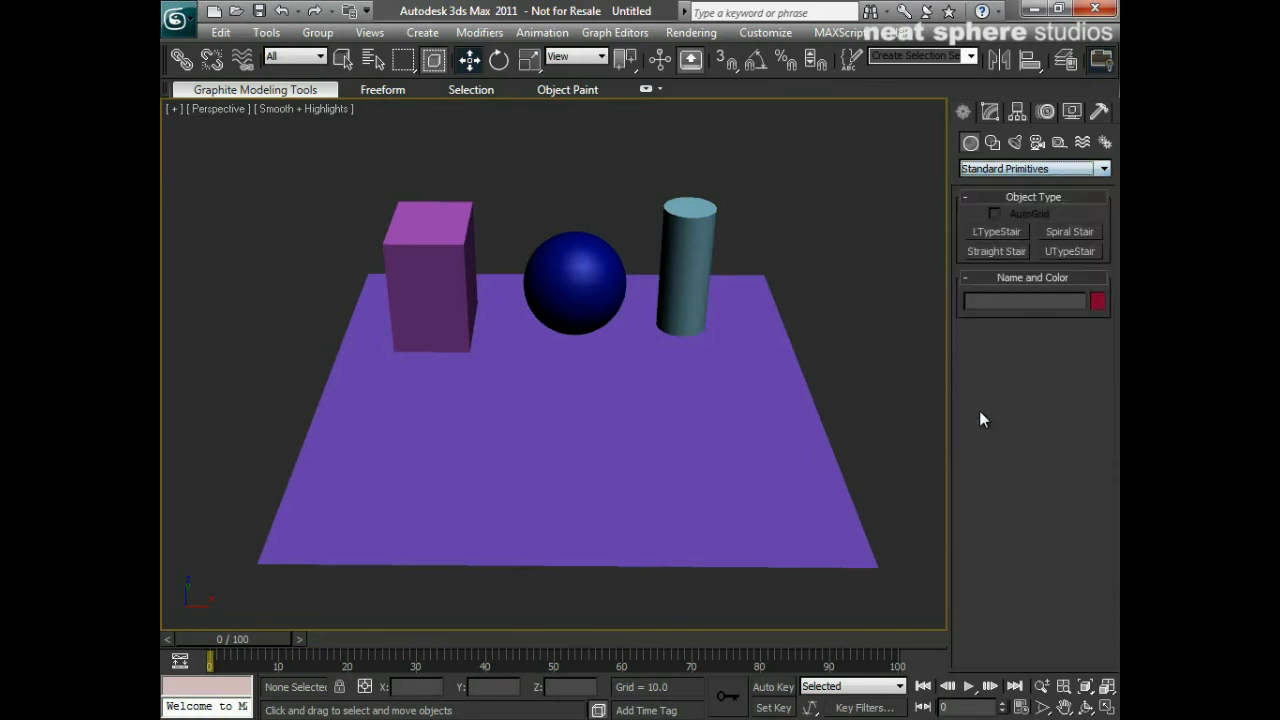
pyautogui.click(988, 172)
pyautogui.click(986, 186)
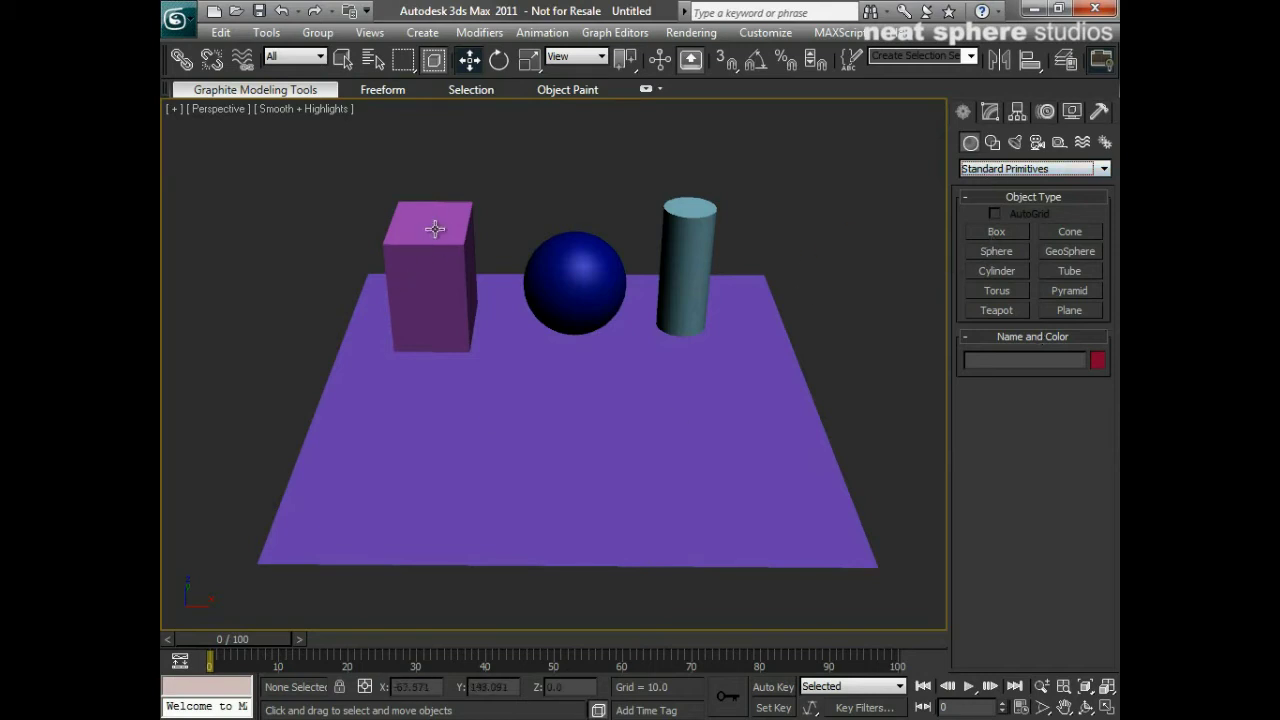
# Step: Create a teal box on the purple plane with a height of 61.136
pyautogui.click(1008, 232)
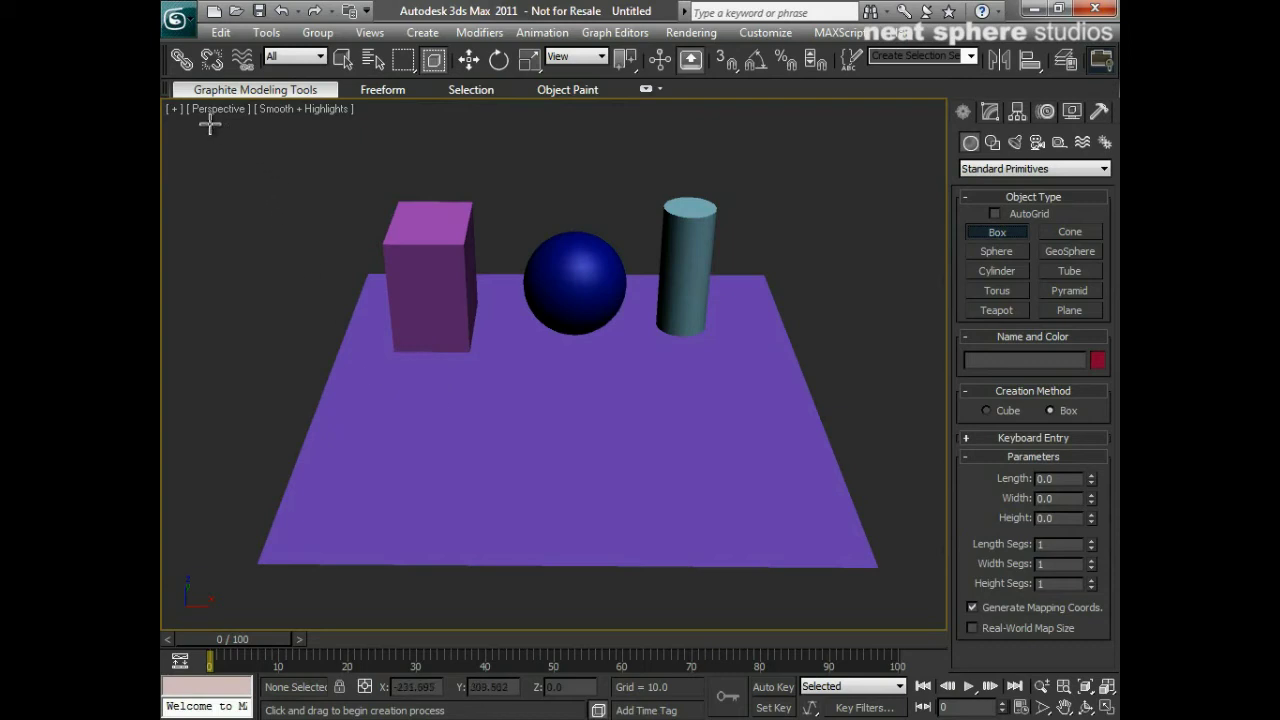
pyautogui.click(393, 401)
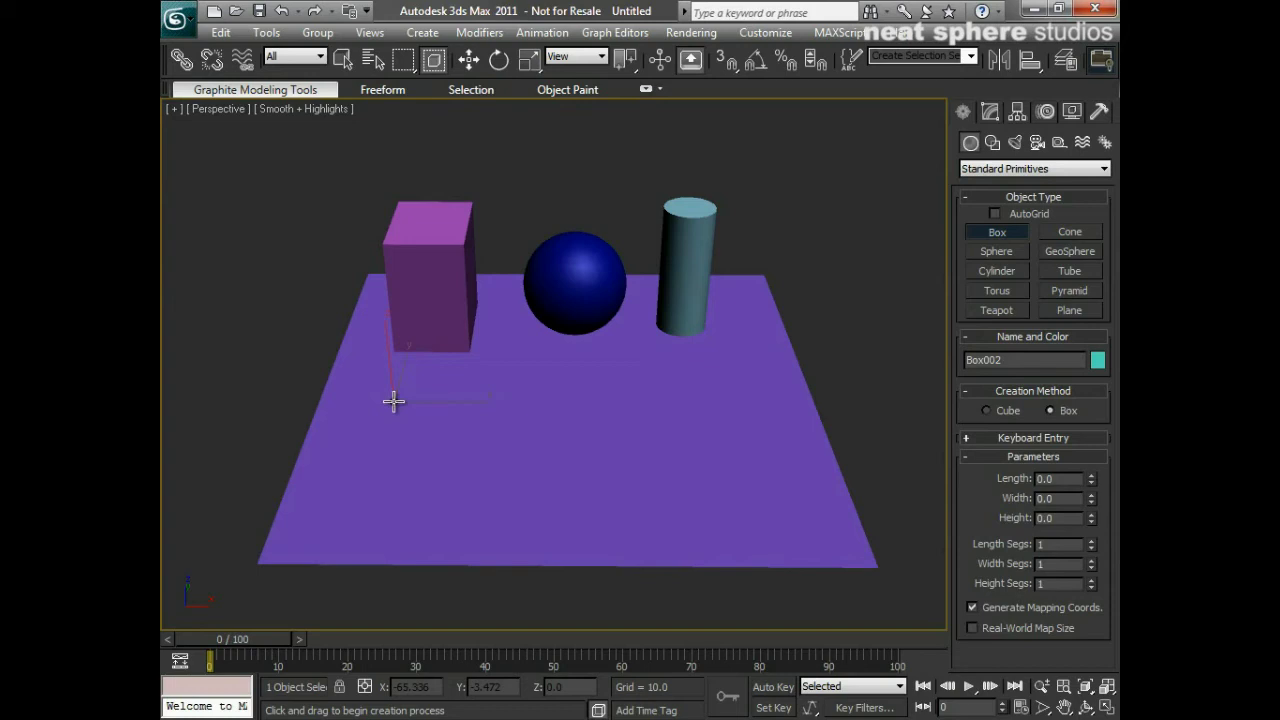
pyautogui.moveTo(393, 401); pyautogui.dragTo(473, 475)
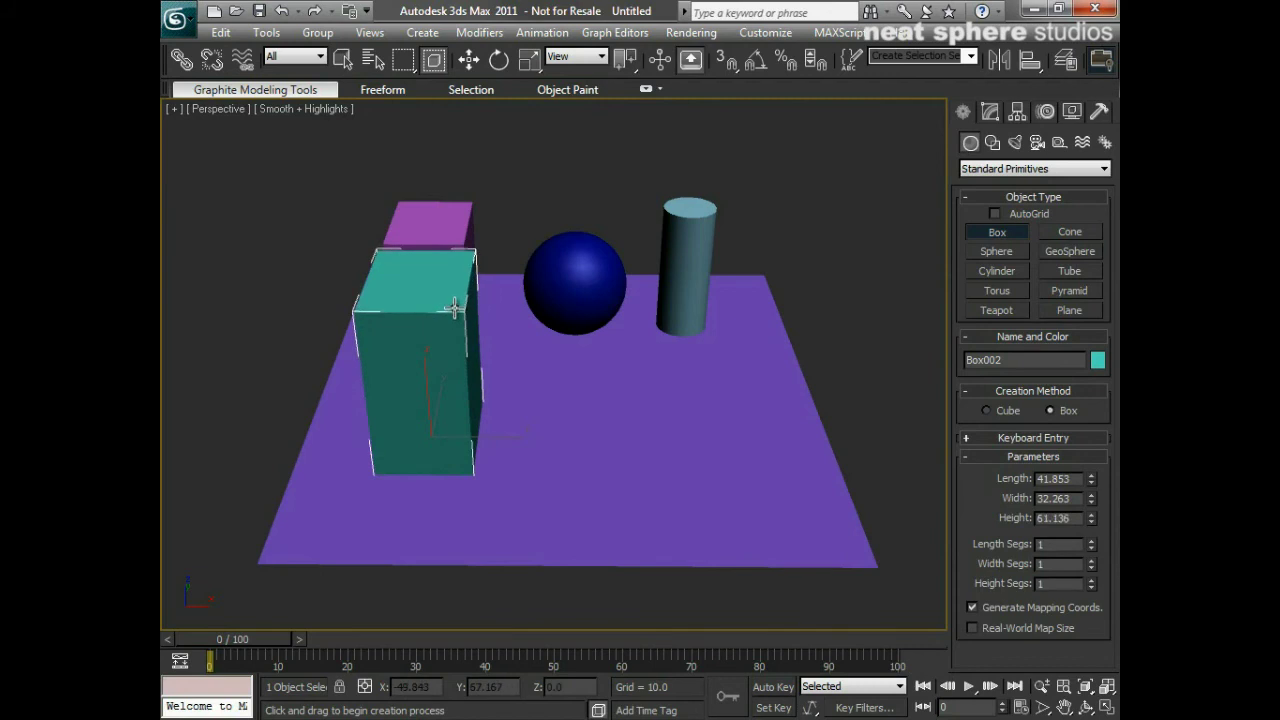
pyautogui.click(453, 308)
# Step: Draw pale, red, green and purple small boxes left of the teal box; the purple one is 14.314 high
pyautogui.moveTo(223, 397); pyautogui.dragTo(280, 412)
pyautogui.click(278, 405)
pyautogui.click(294, 343)
pyautogui.moveTo(303, 309); pyautogui.dragTo(305, 320)
pyautogui.click(303, 298)
pyautogui.moveTo(220, 283); pyautogui.dragTo(273, 325)
pyautogui.click(232, 290)
pyautogui.click(272, 300)
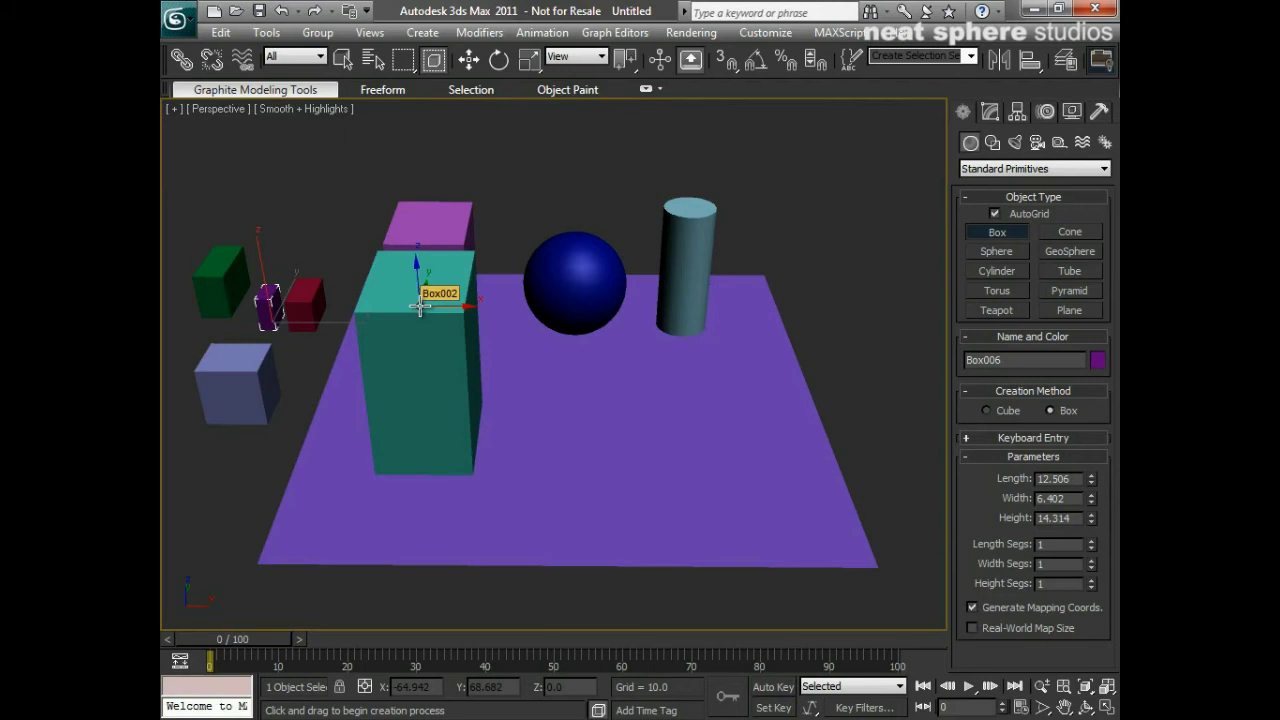
# Step: Stack boxes on the teal box's top: one 17.398 high, a red, a pale and one 6.44 high
pyautogui.moveTo(390, 286); pyautogui.dragTo(385, 426)
pyautogui.click(408, 278)
pyautogui.click(369, 409)
pyautogui.click(380, 422)
pyautogui.click(386, 434)
pyautogui.moveTo(444, 338); pyautogui.dragTo(453, 342)
pyautogui.keyDown('alt'); pyautogui.moveTo(509, 380); pyautogui.dragTo(504, 335, button='middle'); pyautogui.keyUp('alt')
pyautogui.click(504, 335)
# Step: Add yellow and dark-blue boxes on the teal box's side face, the dark-blue one 10.848 high
pyautogui.moveTo(491, 340); pyautogui.dragTo(505, 346)
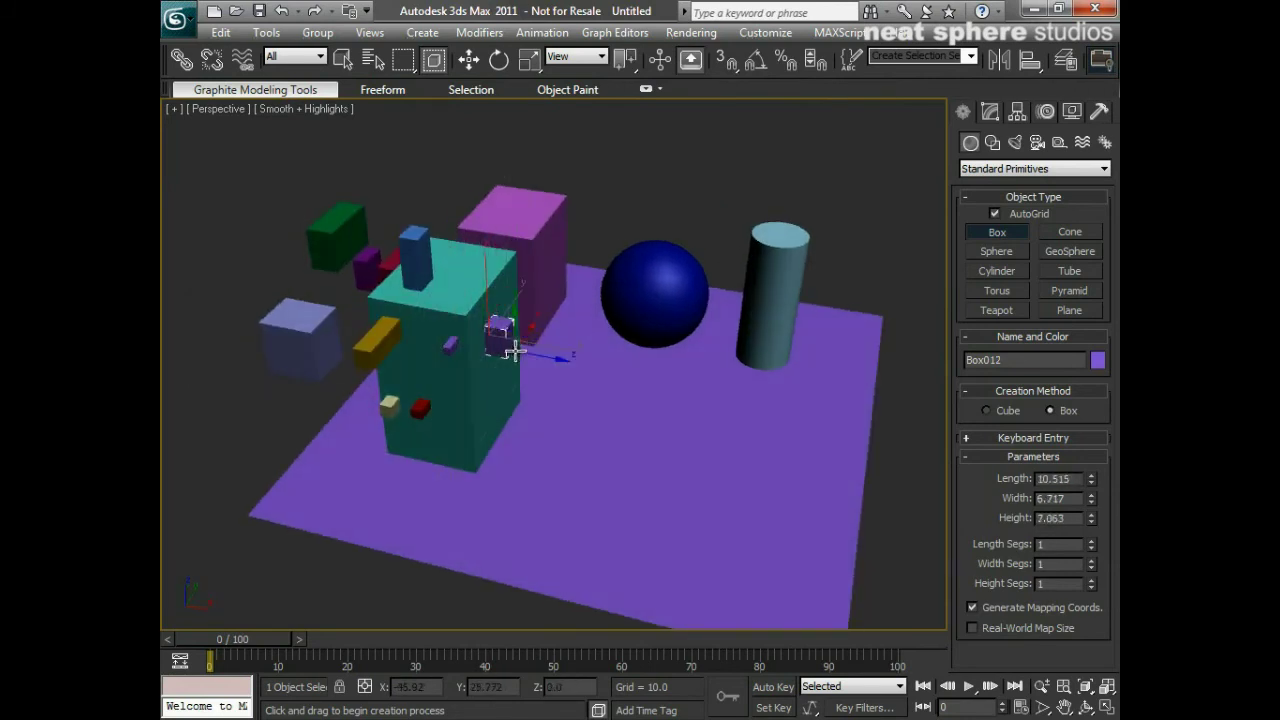
pyautogui.click(487, 392)
pyautogui.moveTo(486, 404); pyautogui.dragTo(486, 443)
pyautogui.click(500, 414)
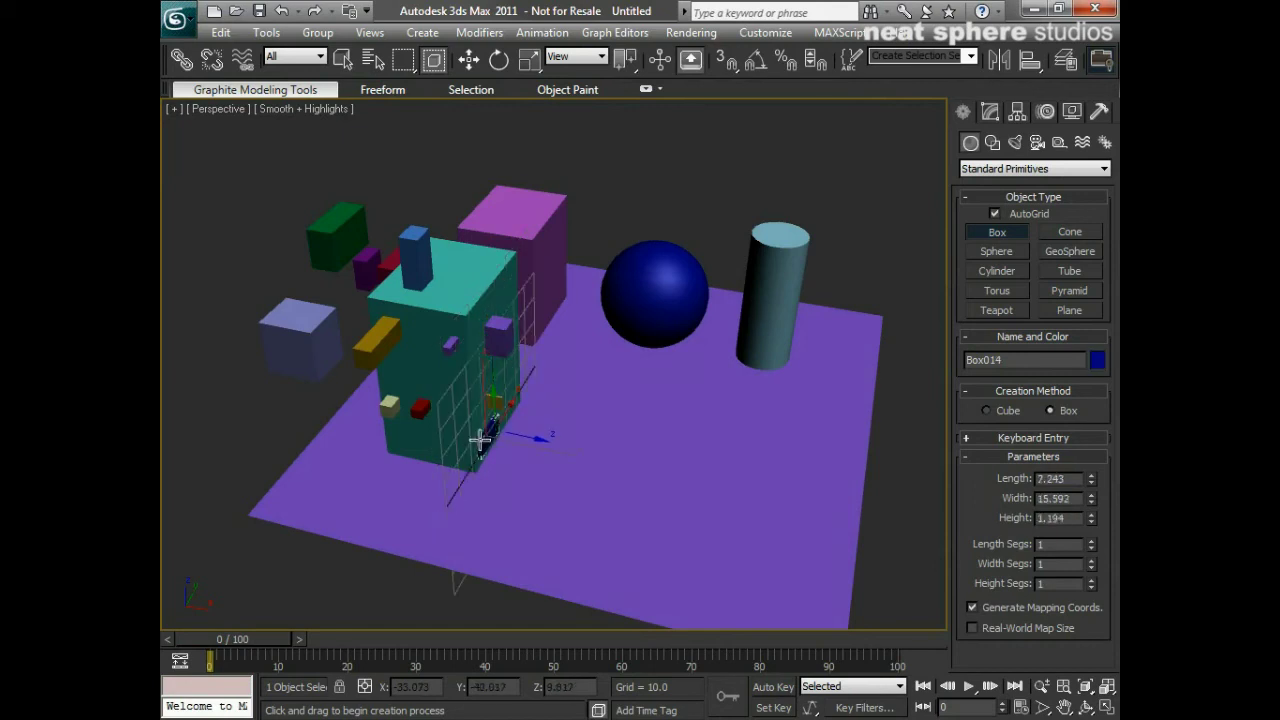
pyautogui.click(480, 425)
pyautogui.keyDown('alt'); pyautogui.moveTo(386, 434); pyautogui.dragTo(387, 400, button='middle'); pyautogui.keyUp('alt')
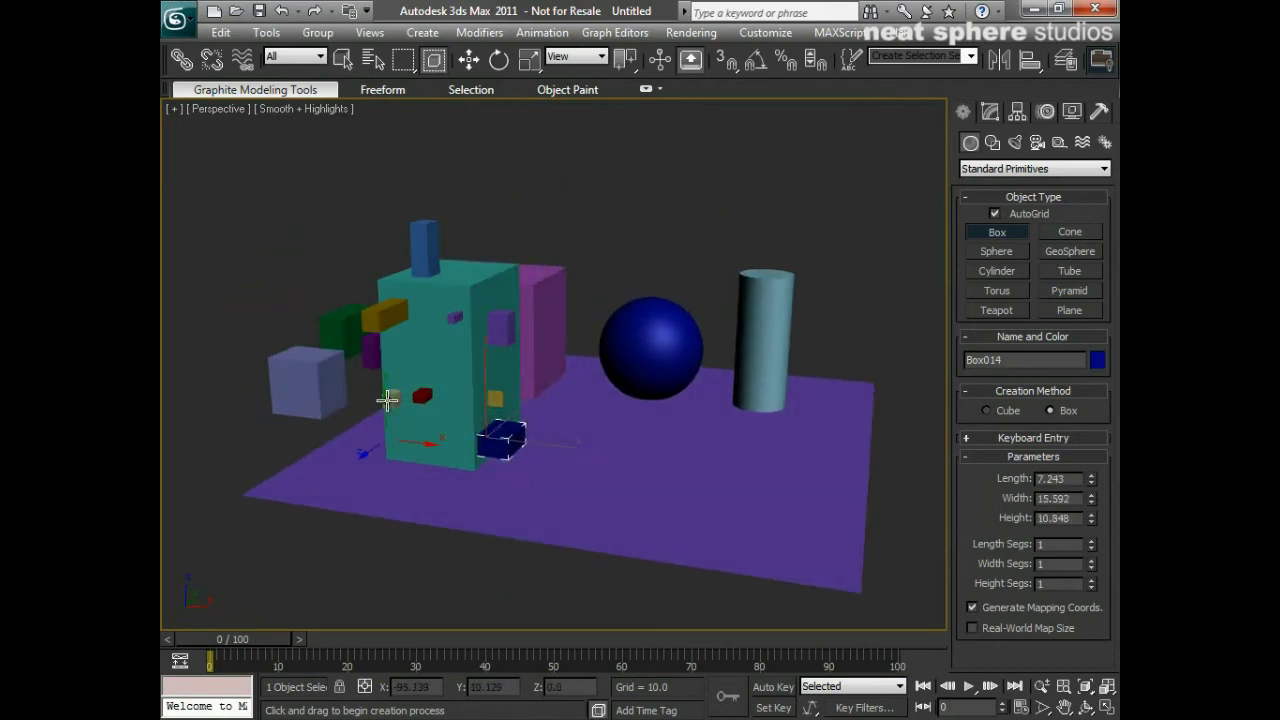
pyautogui.hotkey('alt', 'z')
pyautogui.moveTo(455, 426)
pyautogui.mouseDown()
pyautogui.moveTo(484, 418)
pyautogui.moveTo(451, 414)
pyautogui.mouseUp()
pyautogui.keyDown('alt'); pyautogui.moveTo(451, 414); pyautogui.dragTo(500, 429, button='middle'); pyautogui.keyUp('alt')
pyautogui.rightClick(500, 429)
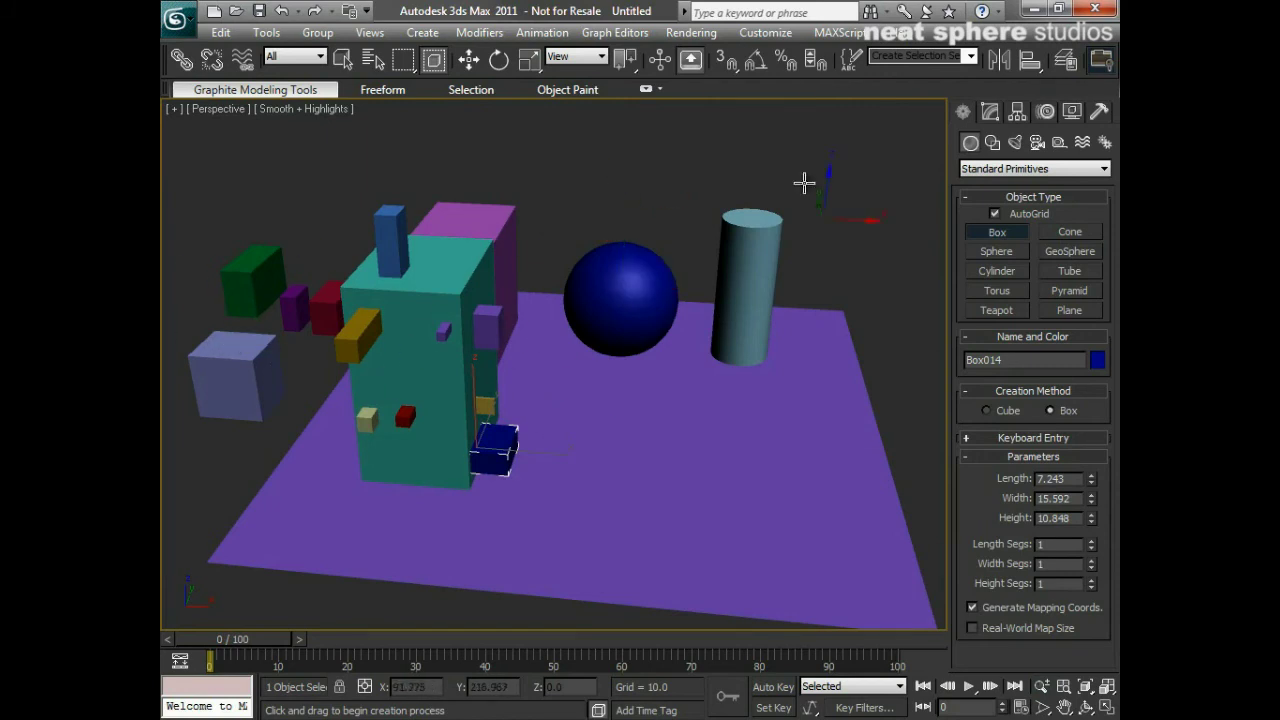
pyautogui.click(997, 252)
pyautogui.keyDown('alt'); pyautogui.moveTo(680, 394); pyautogui.dragTo(686, 406, button='middle'); pyautogui.keyUp('alt')
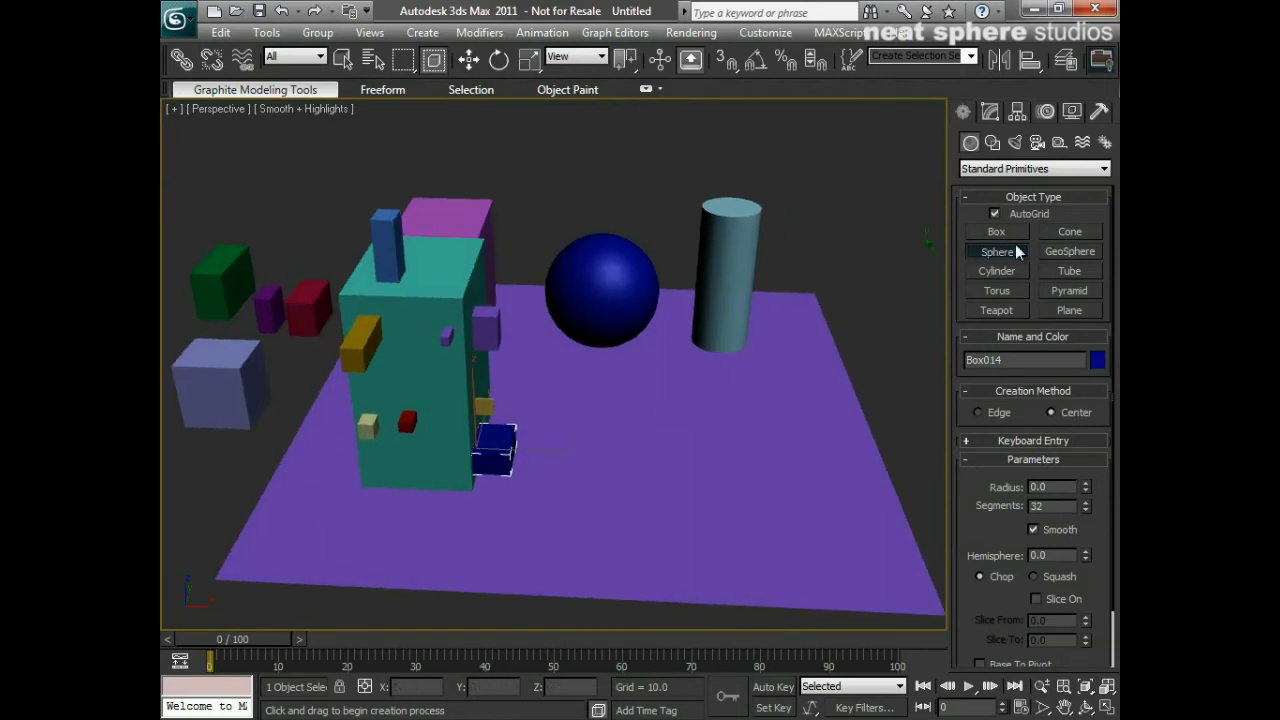
pyautogui.click(636, 430)
pyautogui.moveTo(637, 430); pyautogui.dragTo(686, 456)
pyautogui.moveTo(686, 456); pyautogui.dragTo(563, 443, button='middle')
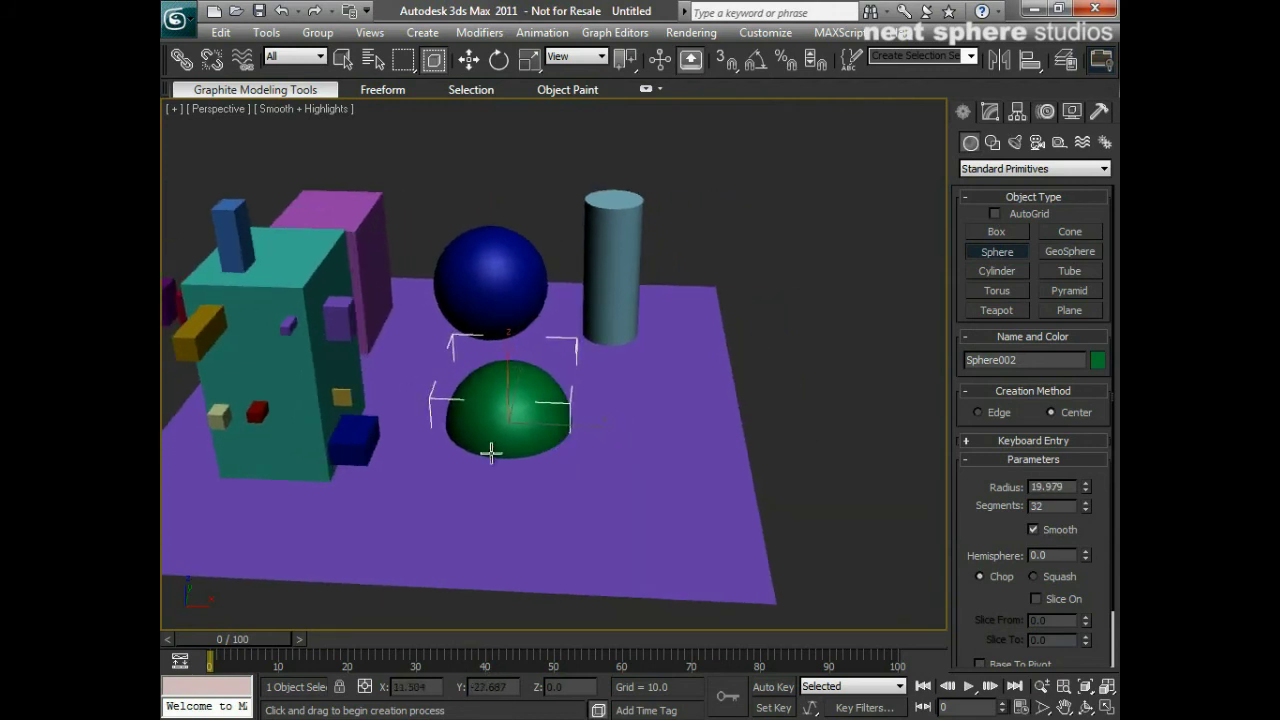
pyautogui.moveTo(643, 464); pyautogui.dragTo(610, 461, button='middle')
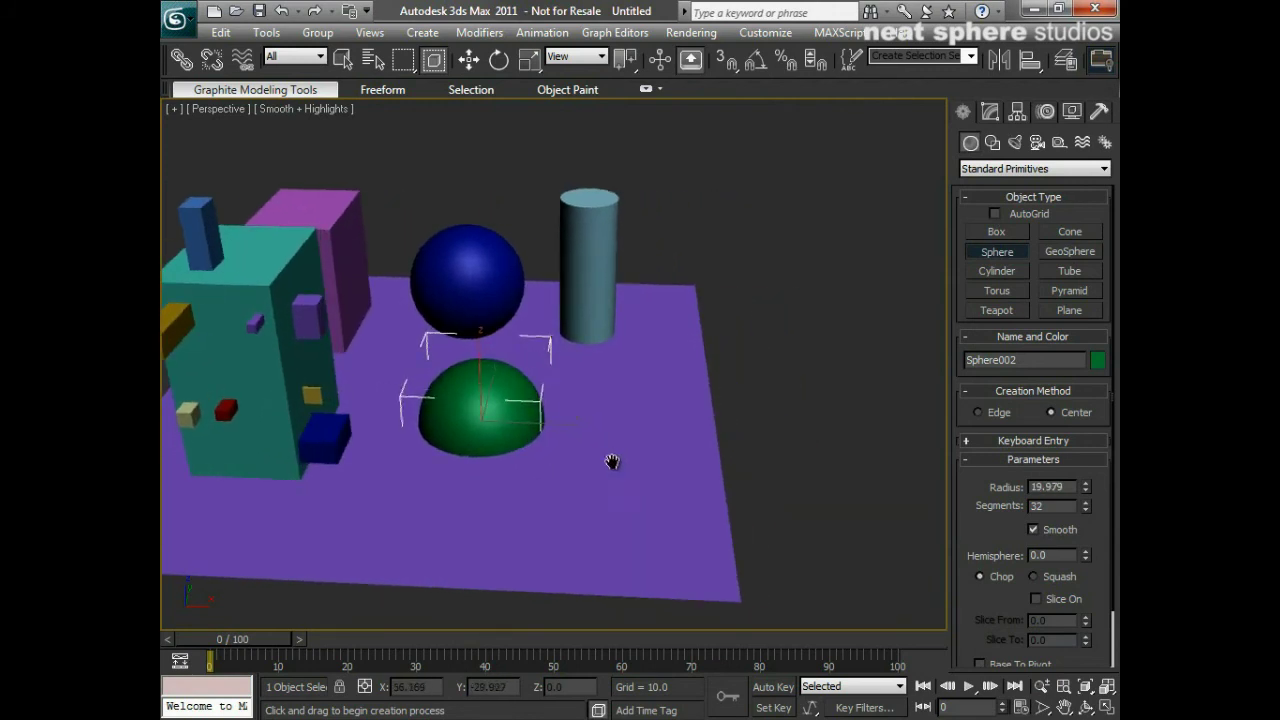
pyautogui.click(470, 62)
pyautogui.moveTo(538, 420); pyautogui.dragTo(857, 446)
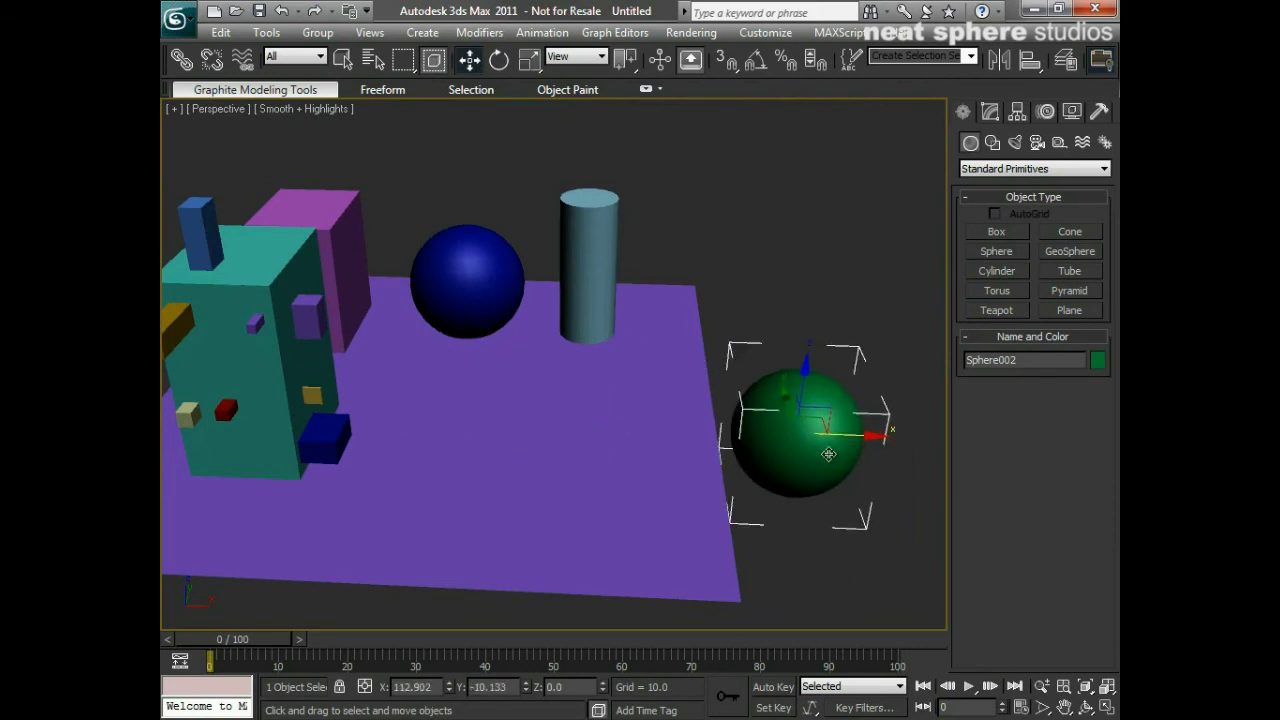
pyautogui.moveTo(828, 454); pyautogui.dragTo(642, 454, button='middle')
pyautogui.press('Delete')
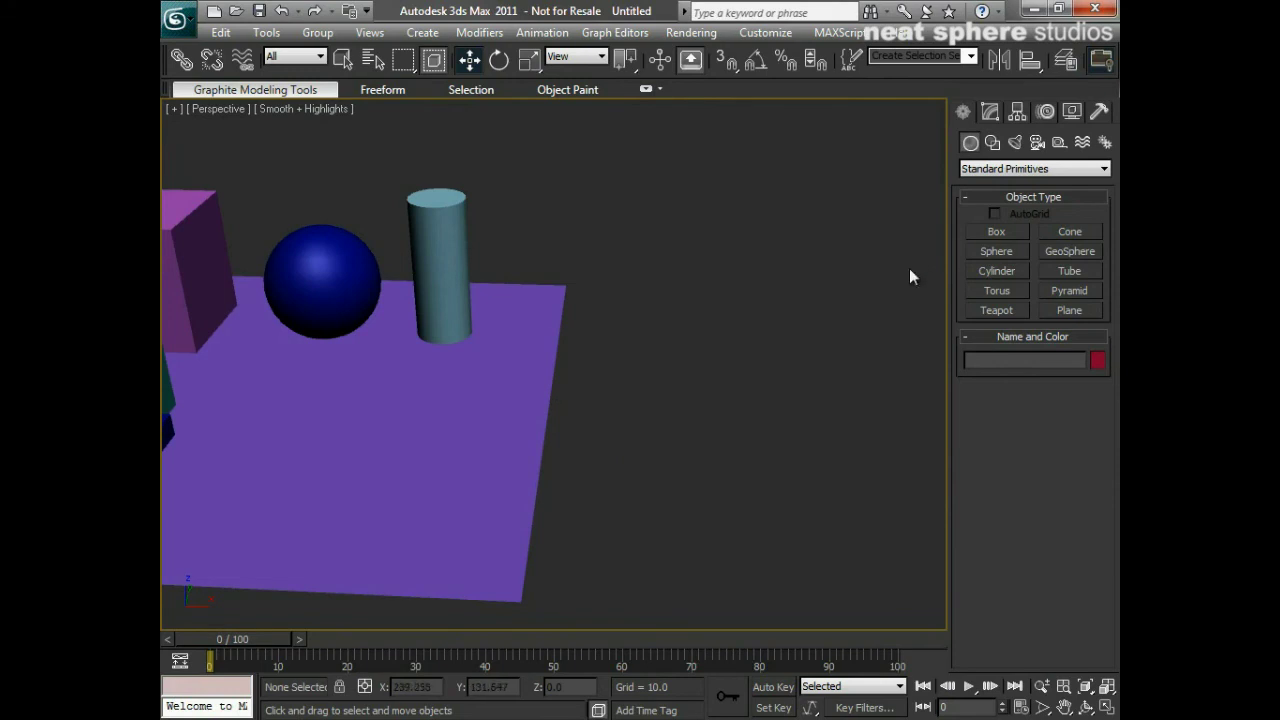
# Step: Create Sphere002, a red sphere of radius 17.726, just past the purple plane's right edge
pyautogui.click(967, 253)
pyautogui.moveTo(610, 405); pyautogui.dragTo(651, 429)
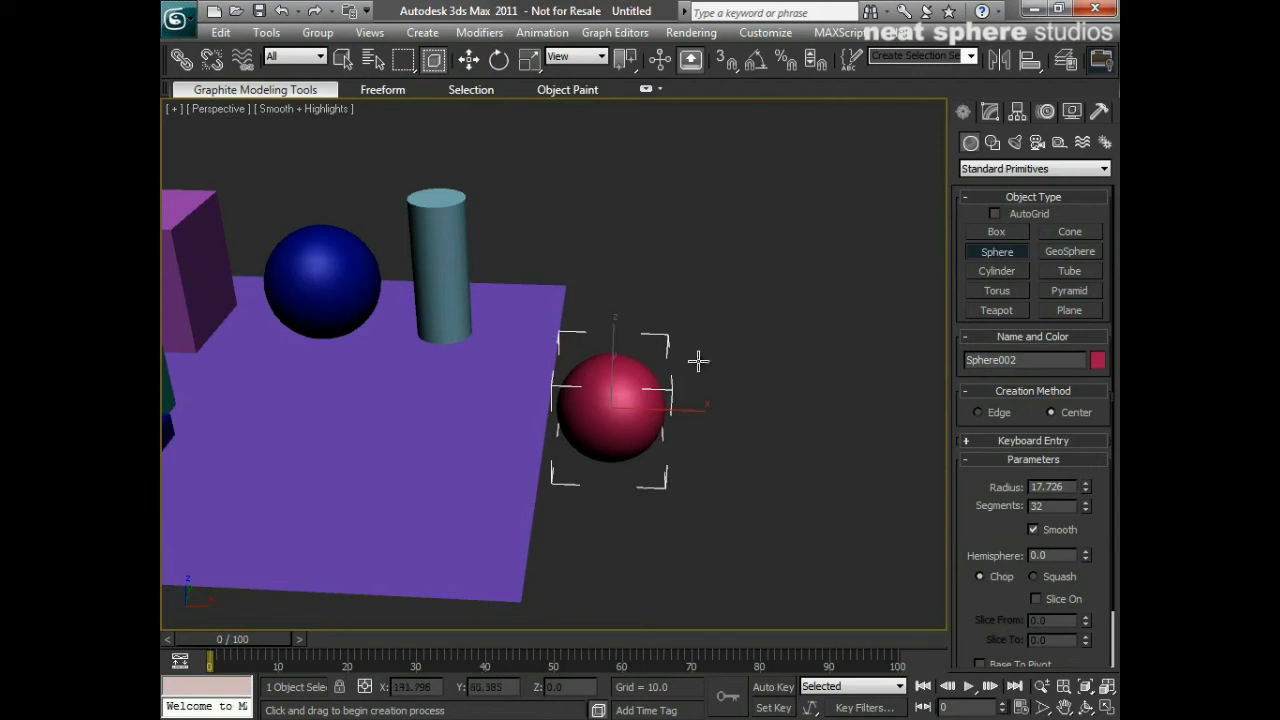
pyautogui.moveTo(698, 500)
pyautogui.keyDown('alt'); pyautogui.mouseDown(button='middle')
pyautogui.moveTo(421, 493)
pyautogui.moveTo(397, 451)
pyautogui.moveTo(451, 391)
pyautogui.moveTo(594, 420)
pyautogui.moveTo(703, 489)
pyautogui.moveTo(705, 507)
pyautogui.mouseUp(button='middle'); pyautogui.keyUp('alt')
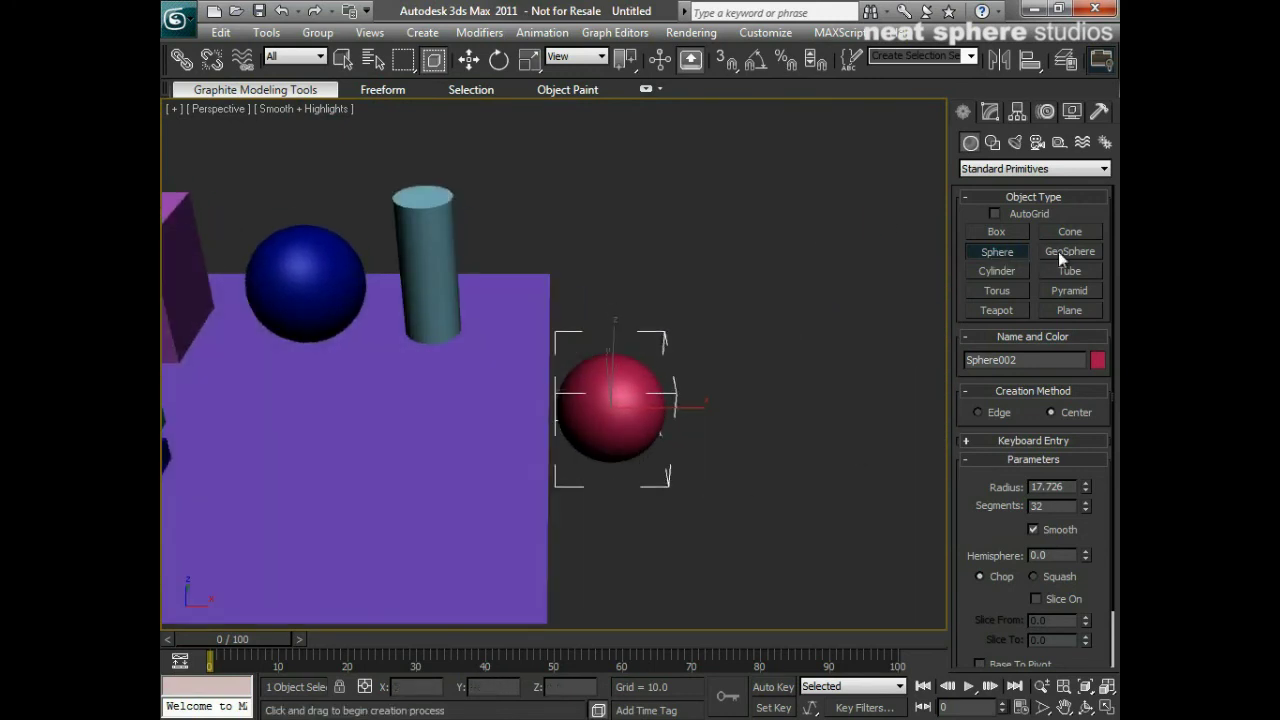
pyautogui.click(997, 271)
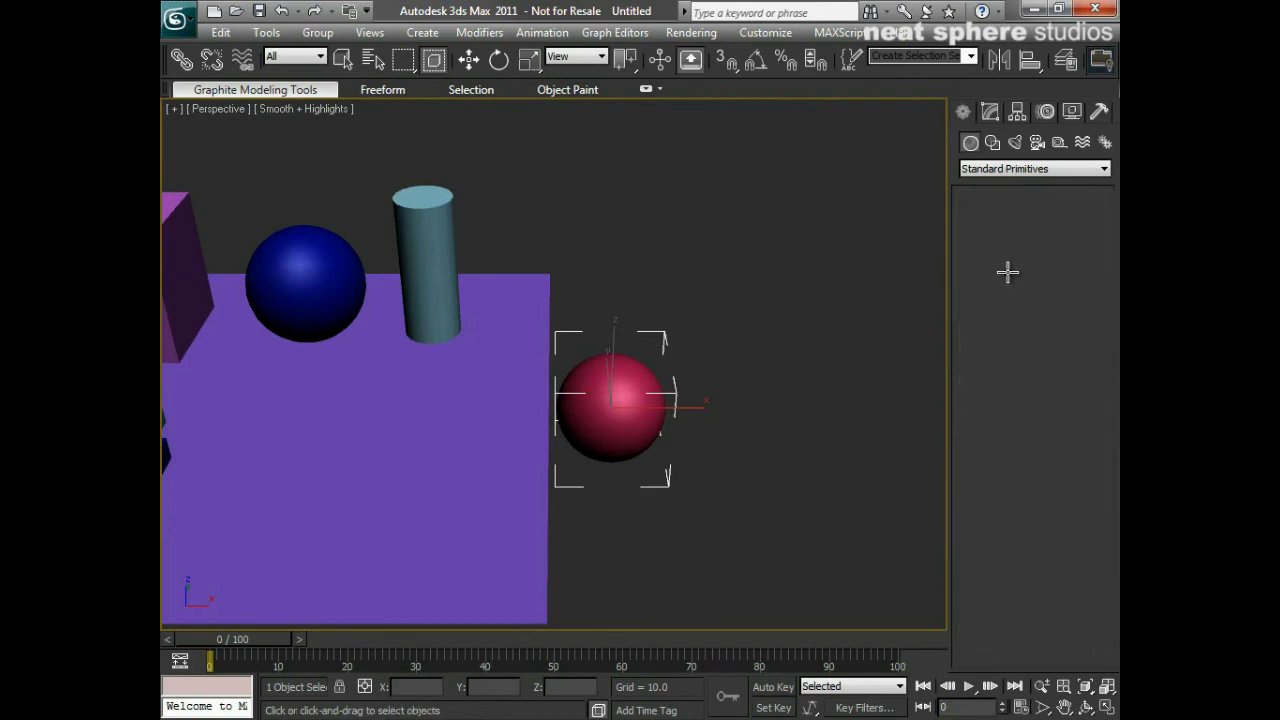
# Step: Draw Cylinder002 on the purple plane with radius 15.649 and height 84.333
pyautogui.moveTo(428, 427); pyautogui.dragTo(514, 474, button='middle')
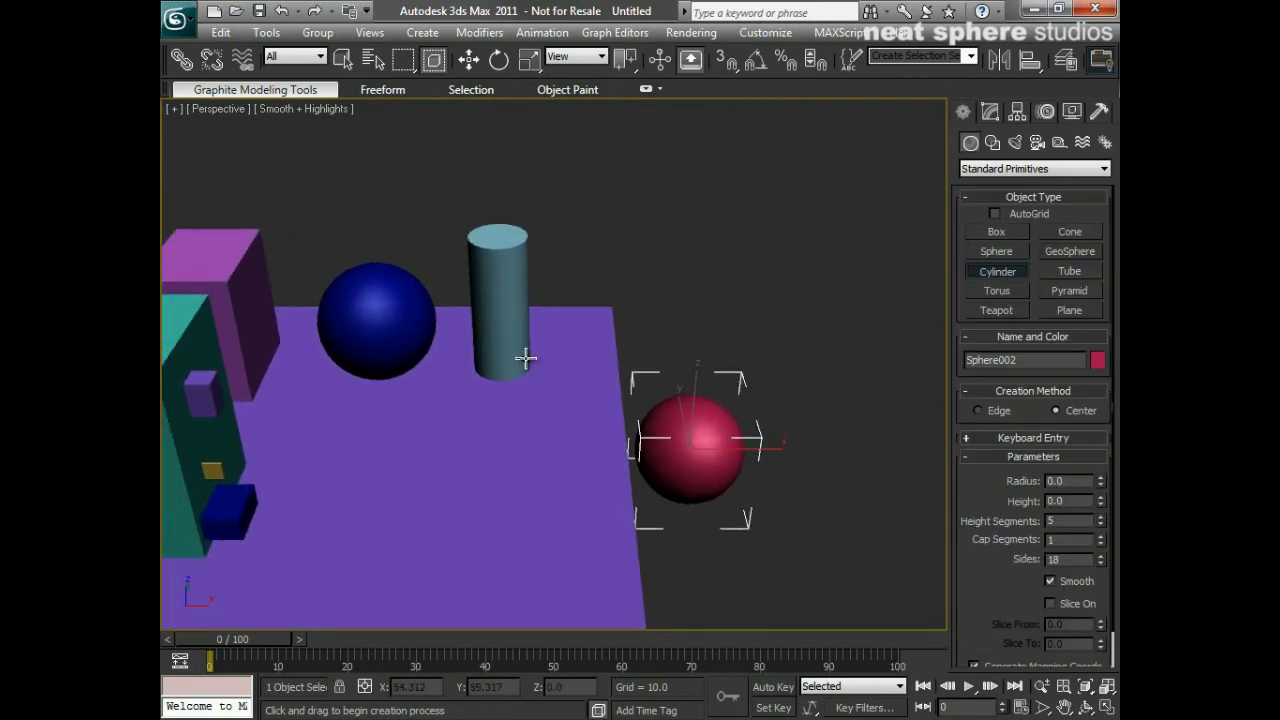
pyautogui.moveTo(498, 436); pyautogui.dragTo(518, 461)
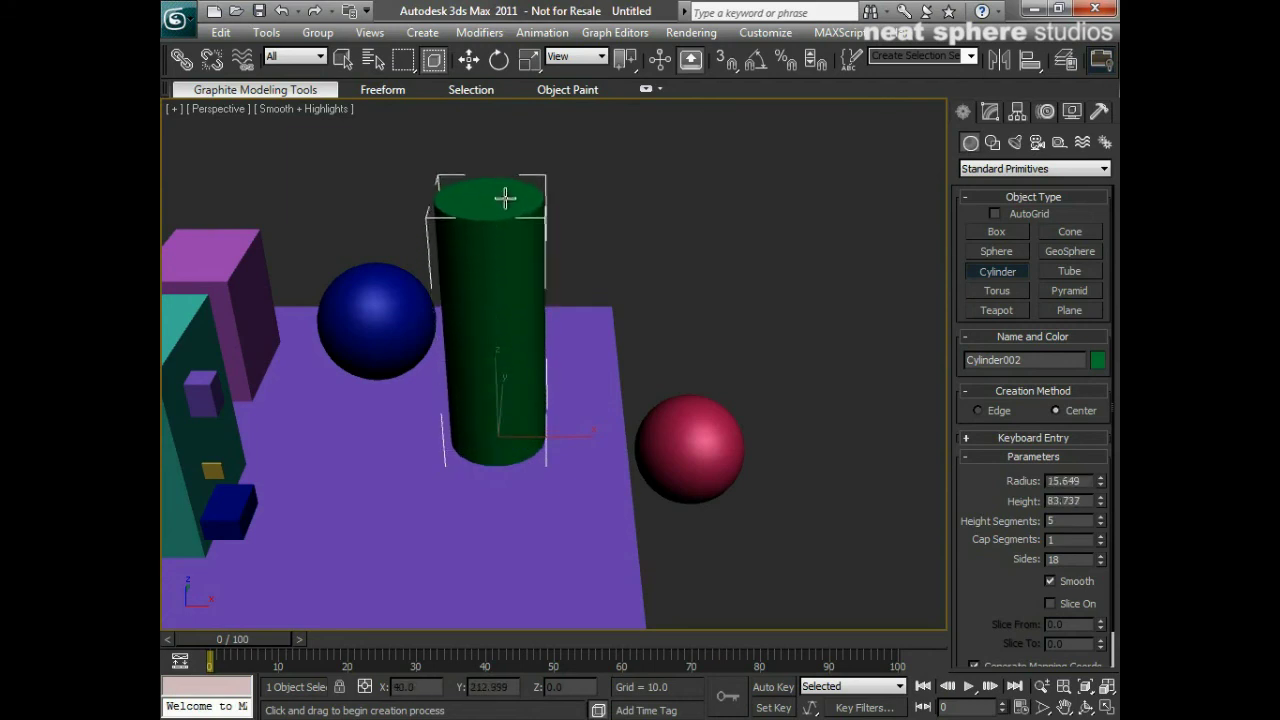
pyautogui.click(503, 197)
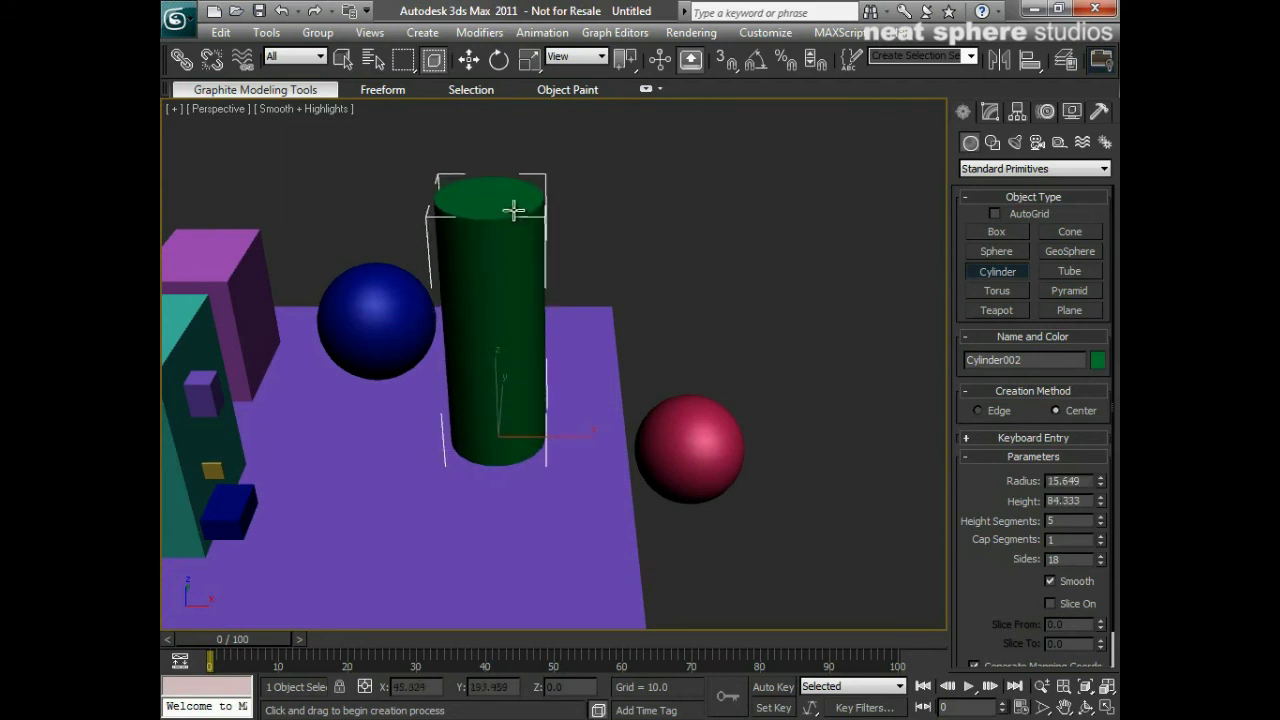
# Step: Switch to Move, pan and zoom out to show the whole scene, and select the purple plane
pyautogui.press('w')
pyautogui.moveTo(466, 423); pyautogui.dragTo(508, 468, button='middle')
pyautogui.scroll(-3, 538, 432)
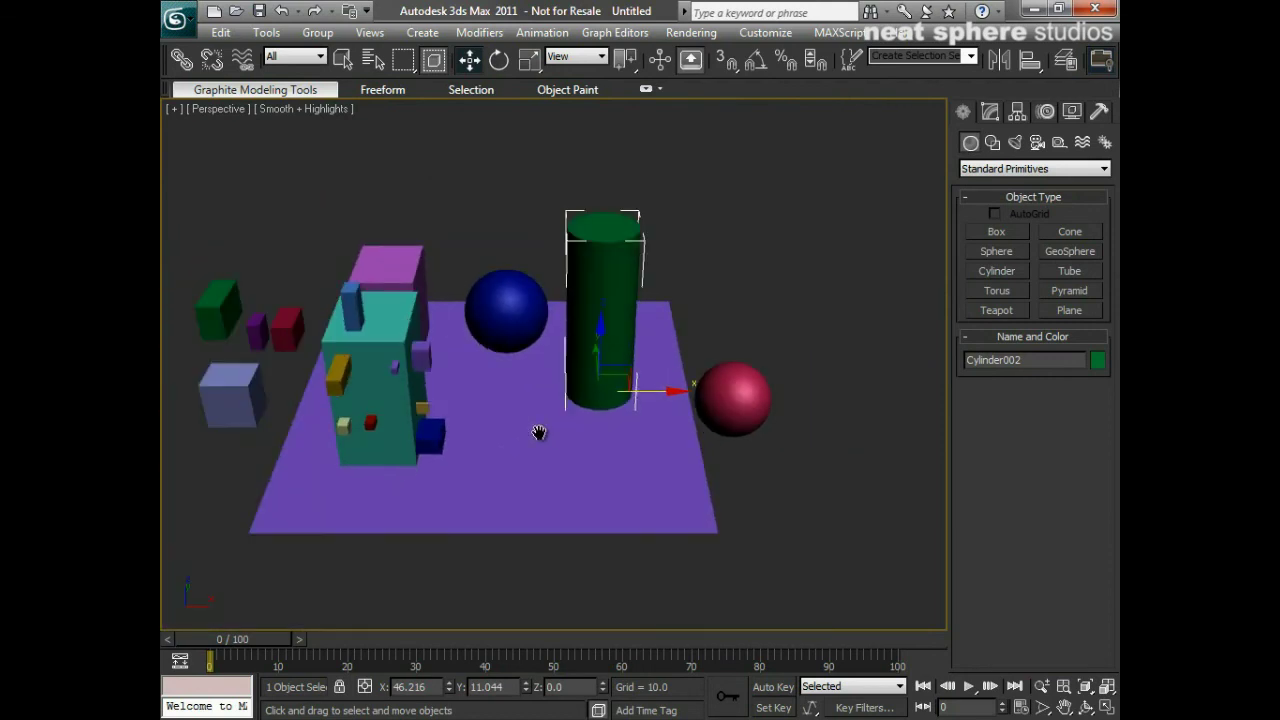
pyautogui.moveTo(591, 449); pyautogui.dragTo(551, 437, button='middle')
pyautogui.click(473, 457)
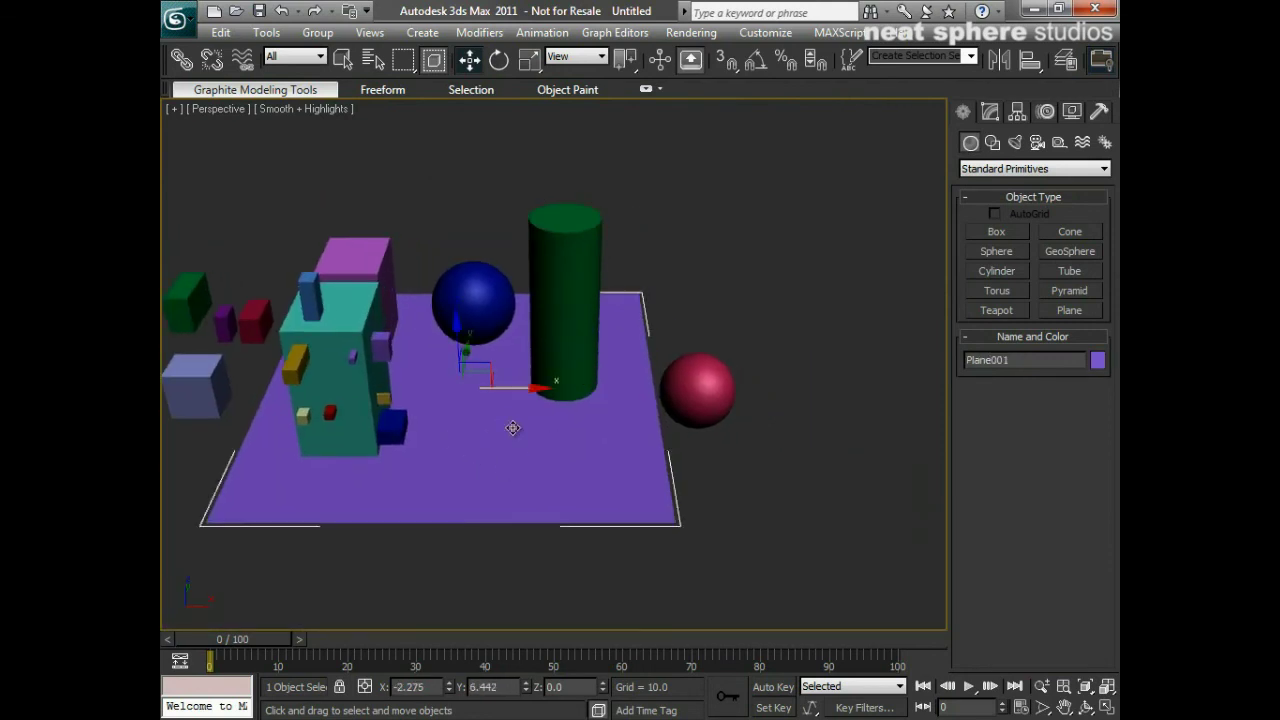
# Step: Draw Plane002, a crimson plane 151.351 by 88.502, right of the red sphere
pyautogui.click(815, 497)
pyautogui.moveTo(815, 497); pyautogui.dragTo(710, 491, button='middle')
pyautogui.click(1074, 311)
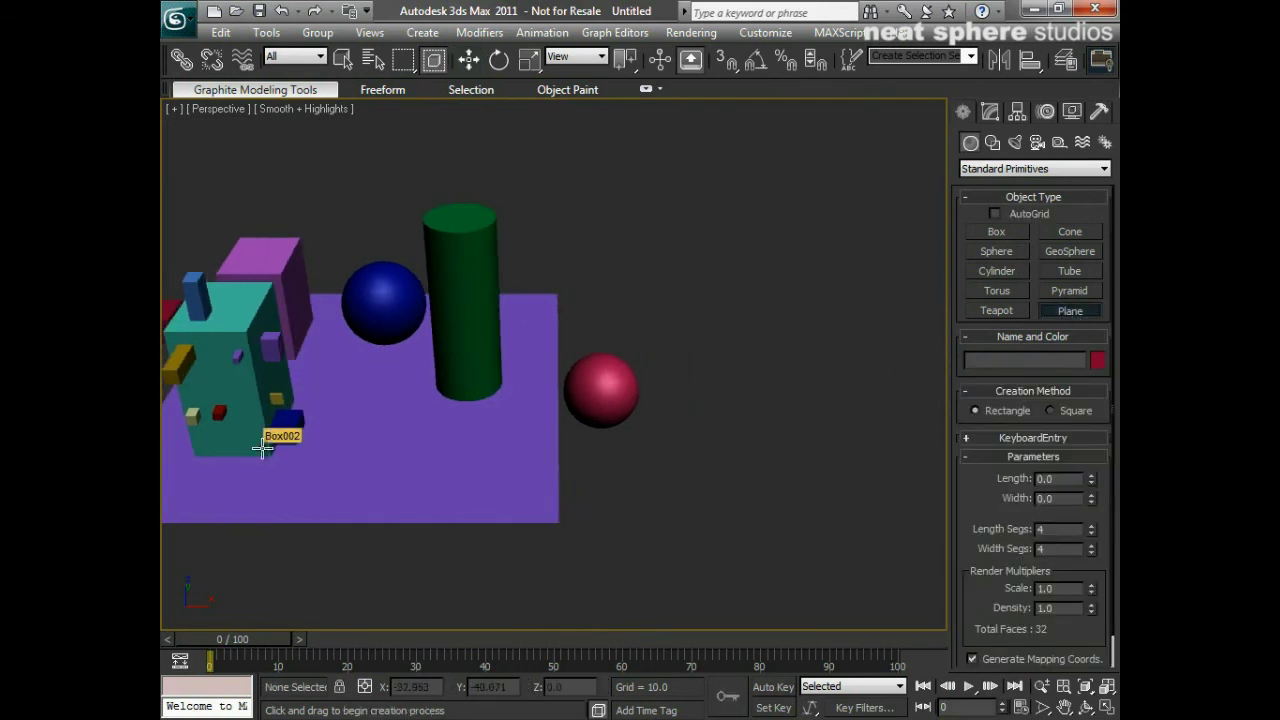
pyautogui.moveTo(693, 314); pyautogui.dragTo(963, 503)
# Step: Switch to Move, deselect the new plane and orbit and zoom out over the whole scene
pyautogui.moveTo(803, 574); pyautogui.dragTo(742, 575, button='middle')
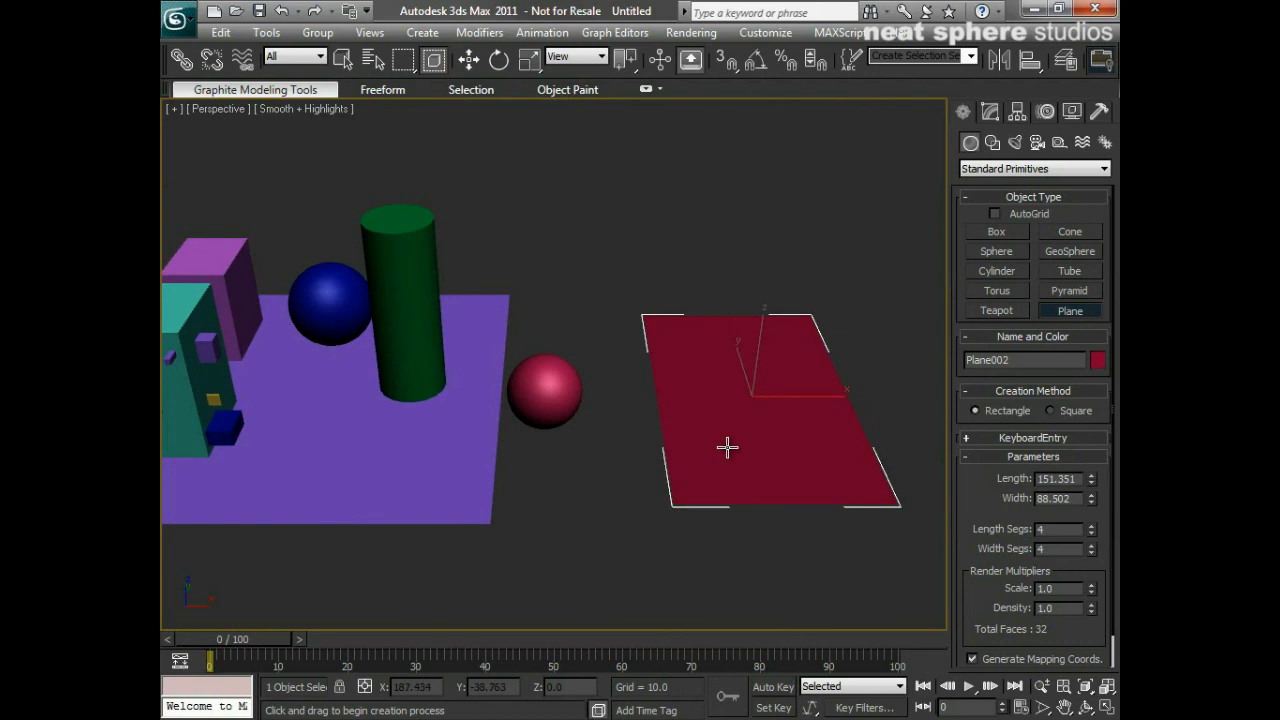
pyautogui.press('w')
pyautogui.click(597, 458)
pyautogui.moveTo(597, 458); pyautogui.dragTo(567, 527, button='middle')
pyautogui.scroll(-3, 529, 531)
pyautogui.click(991, 112)
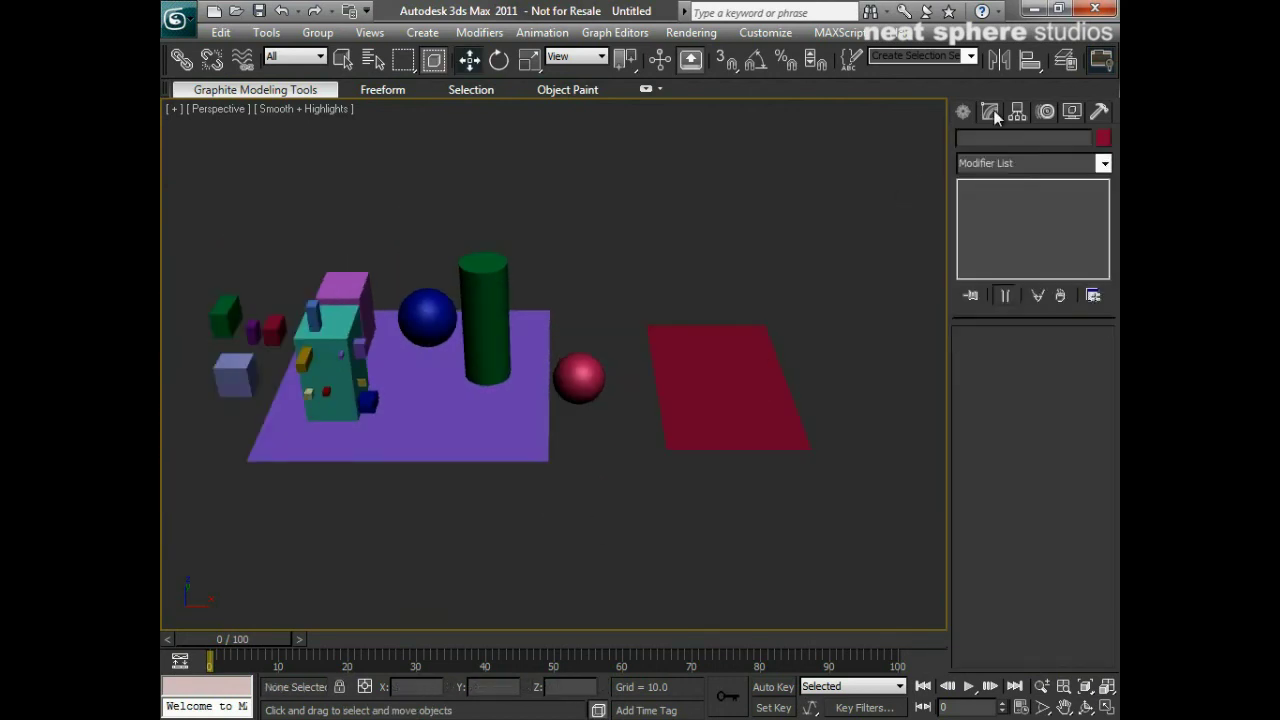
# Step: Inspect the parameters of the green cylinder, purple plane and teal box in the Modify panel
pyautogui.click(476, 291)
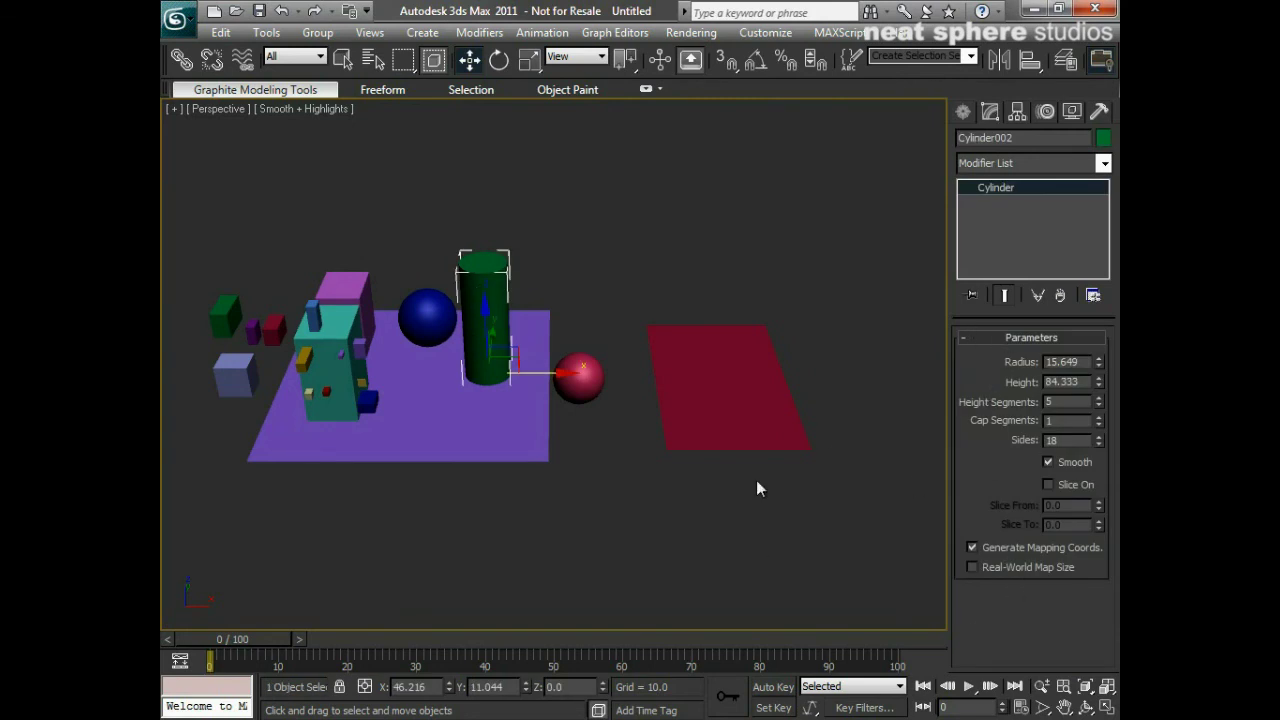
pyautogui.click(360, 437)
pyautogui.click(328, 336)
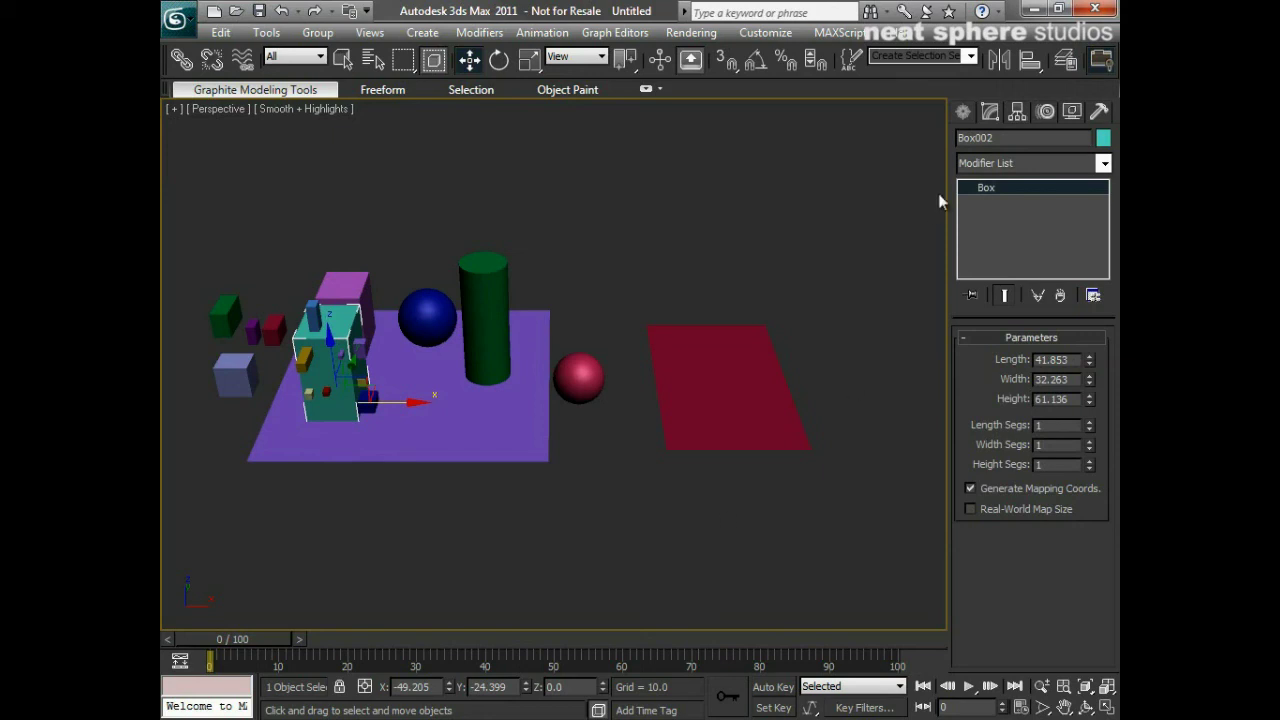
pyautogui.click(960, 114)
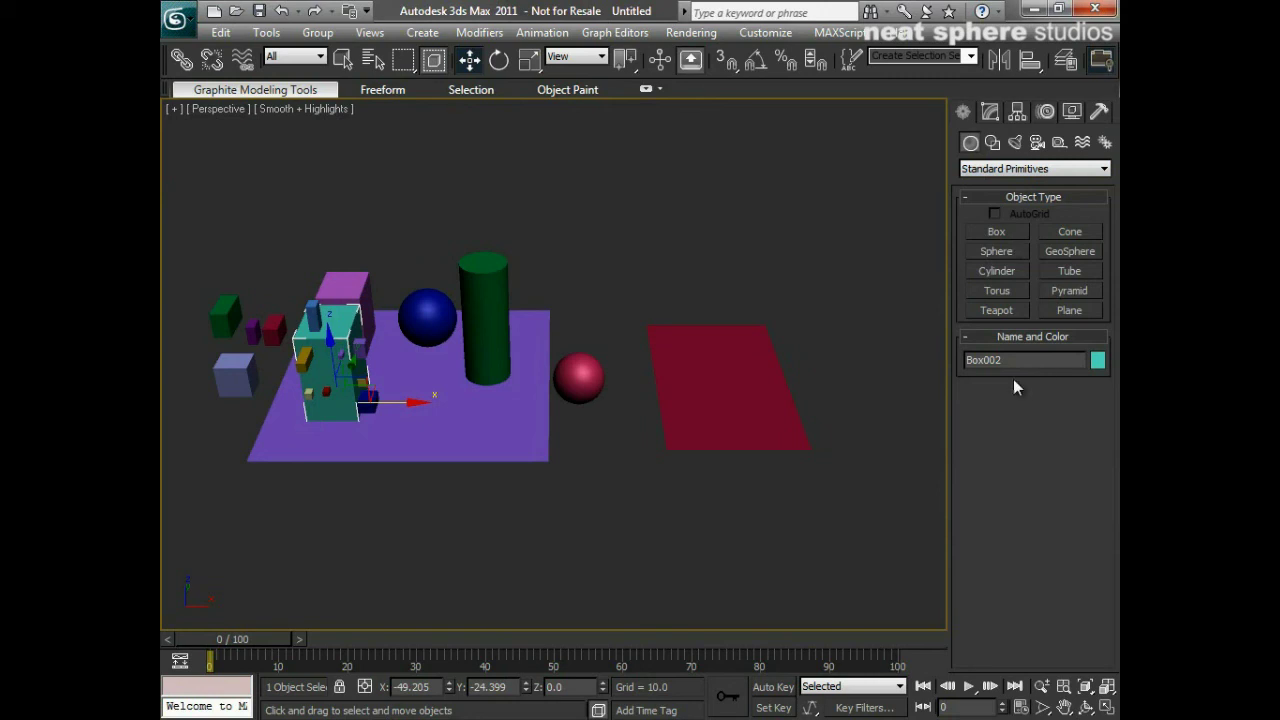
pyautogui.click(997, 310)
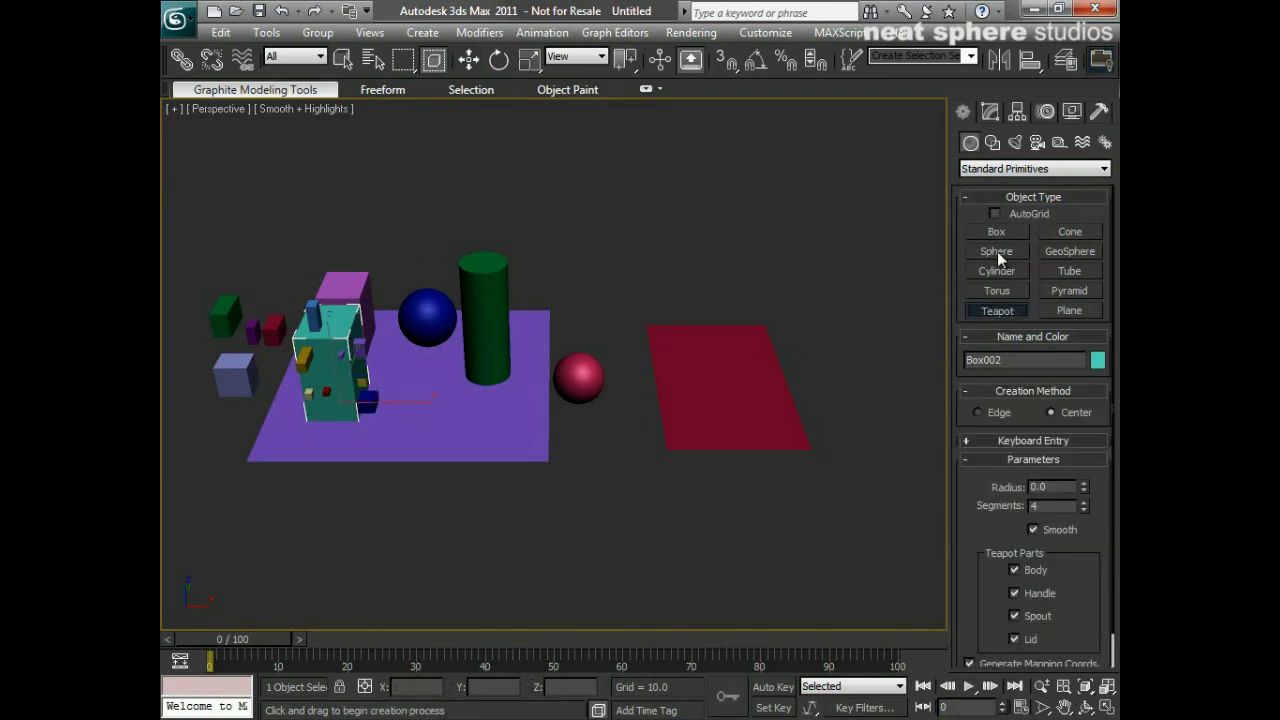
# Step: Create Teapot001 on the crimson plane, then switch the category list to Extended Primitives
pyautogui.moveTo(708, 371); pyautogui.dragTo(760, 400)
pyautogui.rightClick(816, 515)
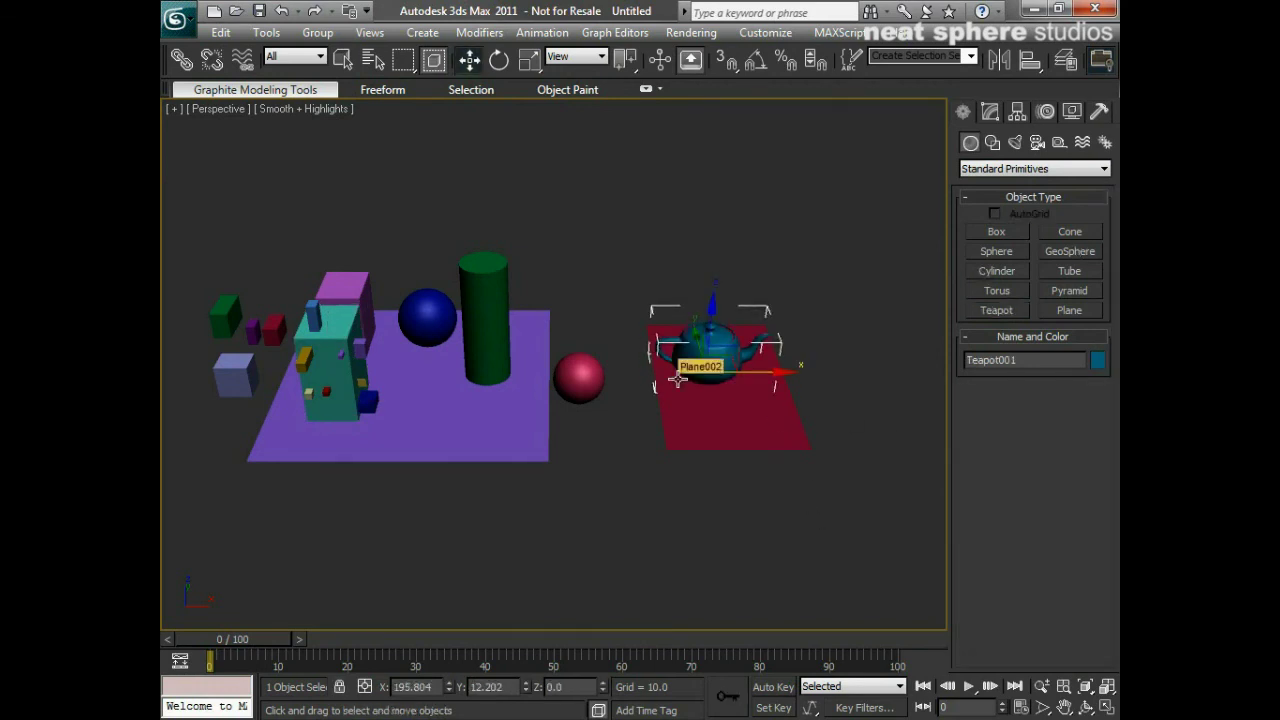
pyautogui.click(1015, 170)
pyautogui.click(1004, 198)
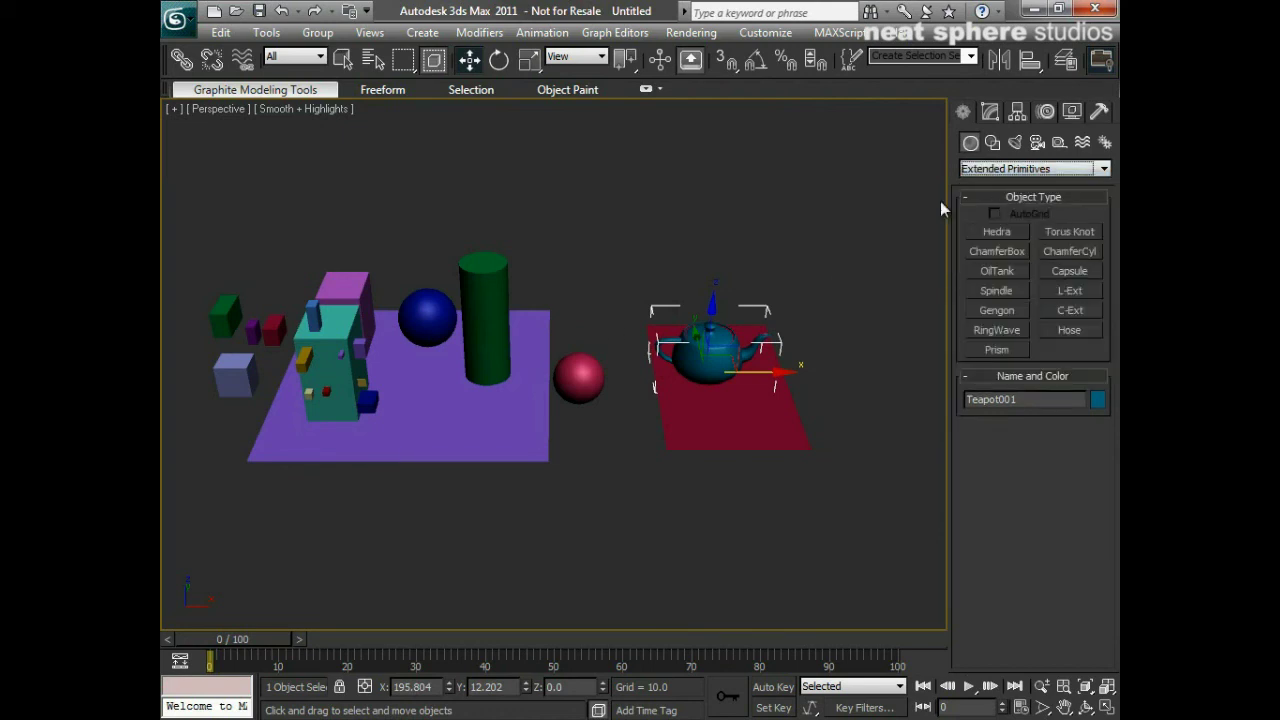
# Step: Switch back to Standard Primitives, then pan and zoom the Perspective view slightly closer
pyautogui.click(995, 170)
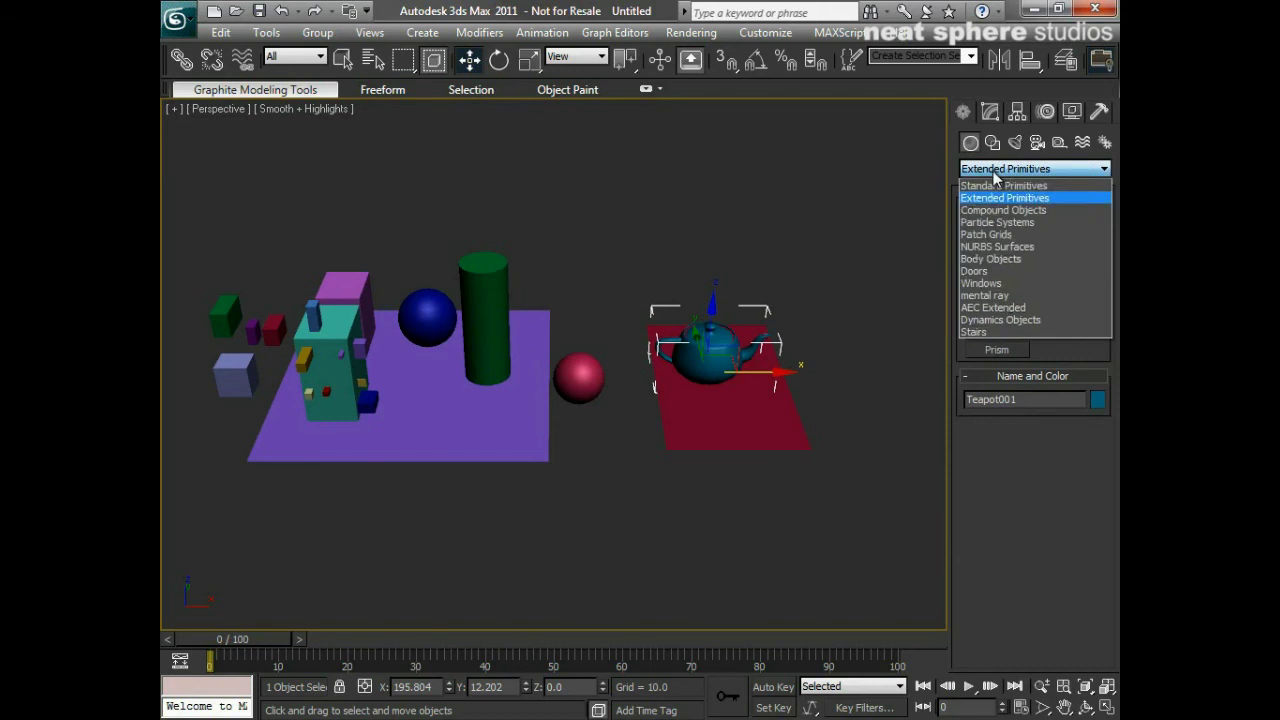
pyautogui.click(992, 185)
pyautogui.moveTo(371, 409); pyautogui.dragTo(486, 420, button='middle')
pyautogui.scroll(3, 560, 420)
pyautogui.scroll(-4, 533, 443)
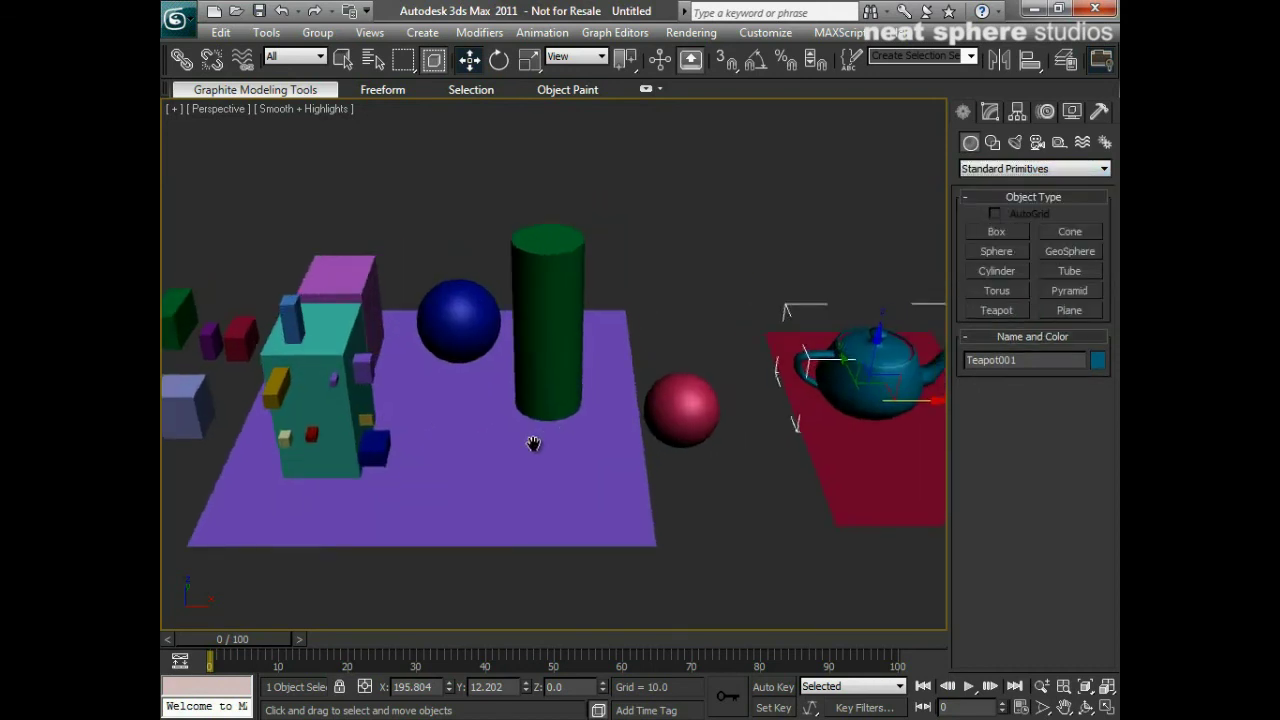